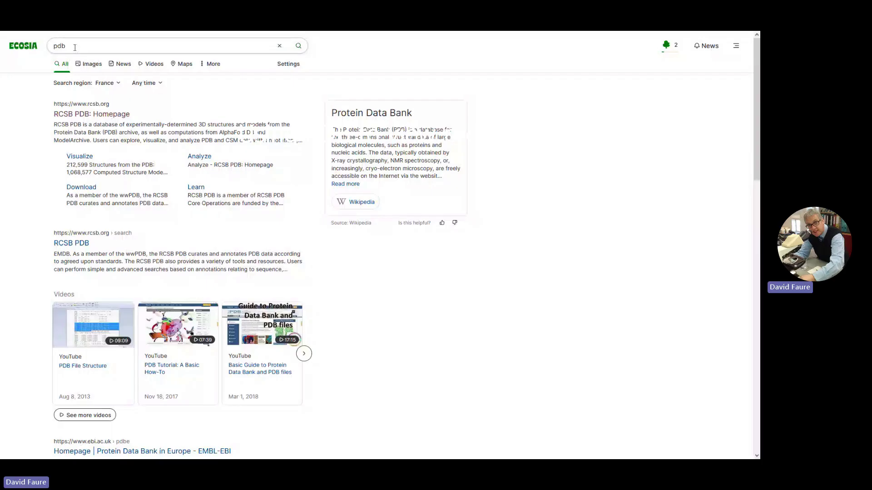
- Extend the Ecosia 'pdb' query by adding 'rubis' toward 'pdb rubisco'
click(74, 46)
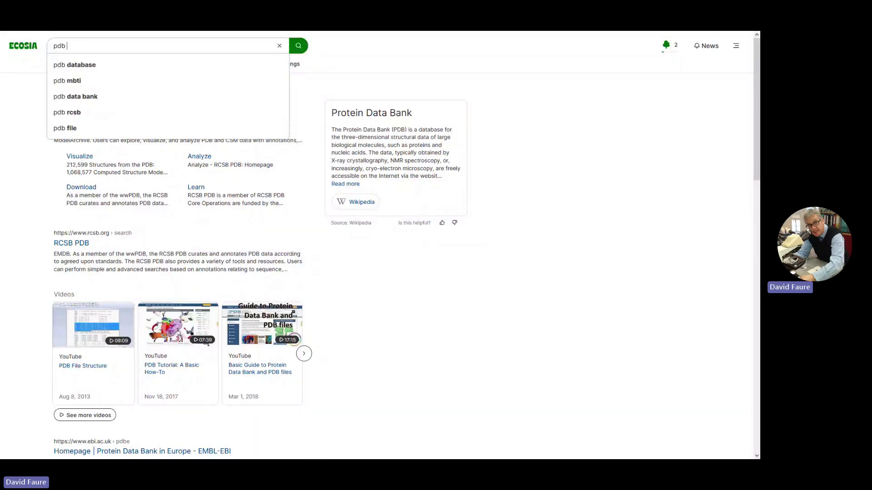
text(rubis)
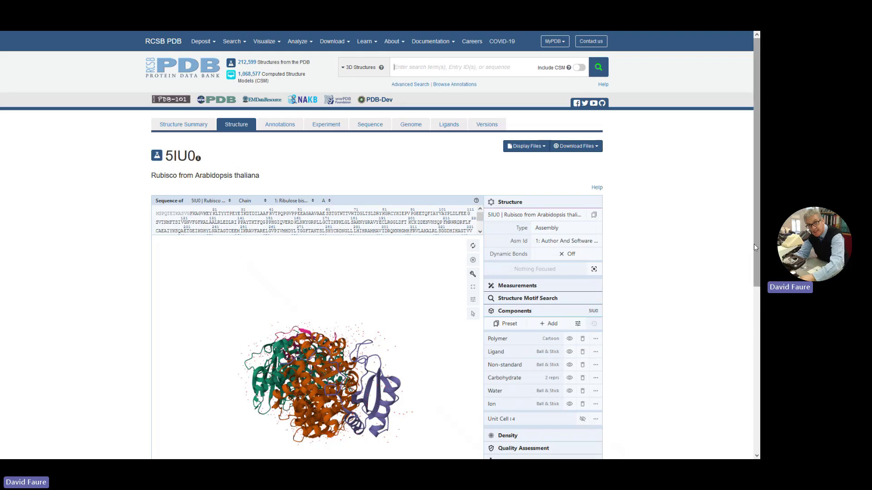
- Rotate the 5IU0 Rubisco model about half a turn to view its chains from another side
drag(755, 247, 729, 312)
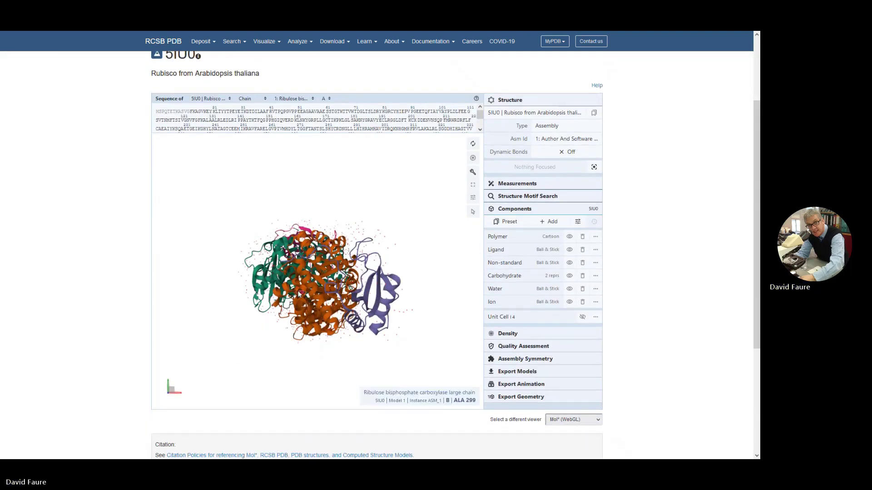
drag(299, 293, 347, 326)
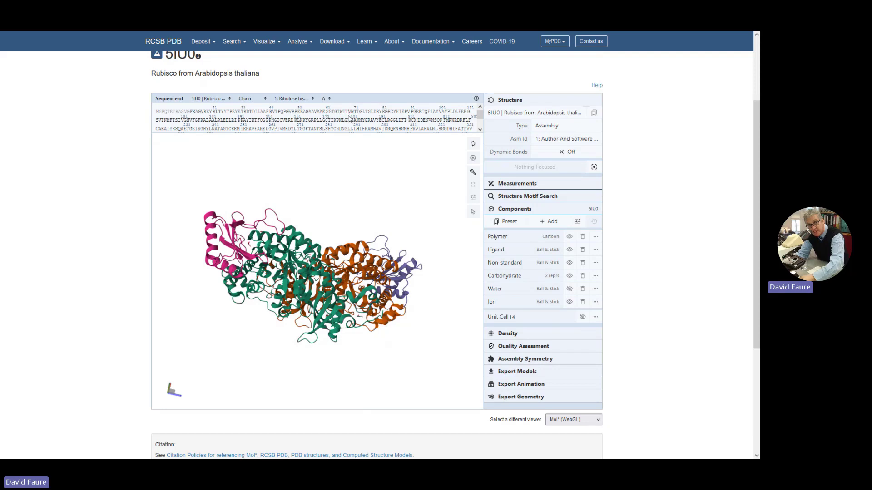
drag(353, 210, 219, 229)
- Focus on GLU 143 of chain D, zoom, and rotate the close-up to view all sides
click(218, 231)
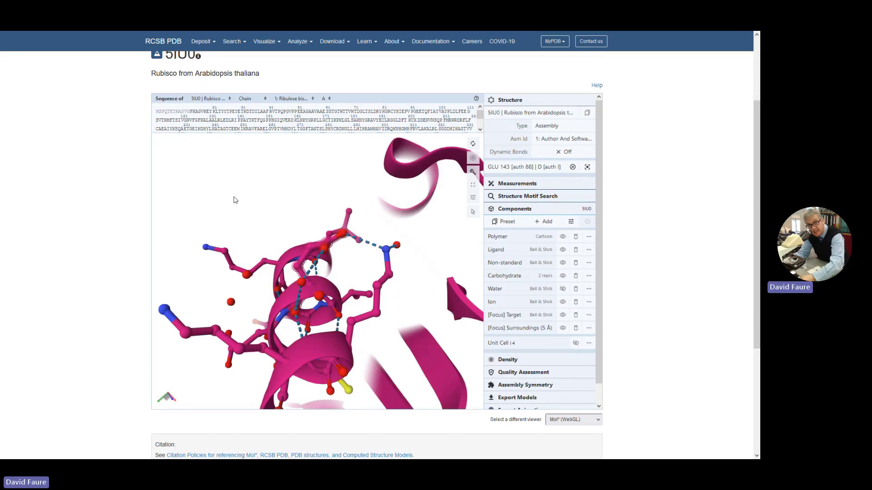
scroll(235, 200, down, 3)
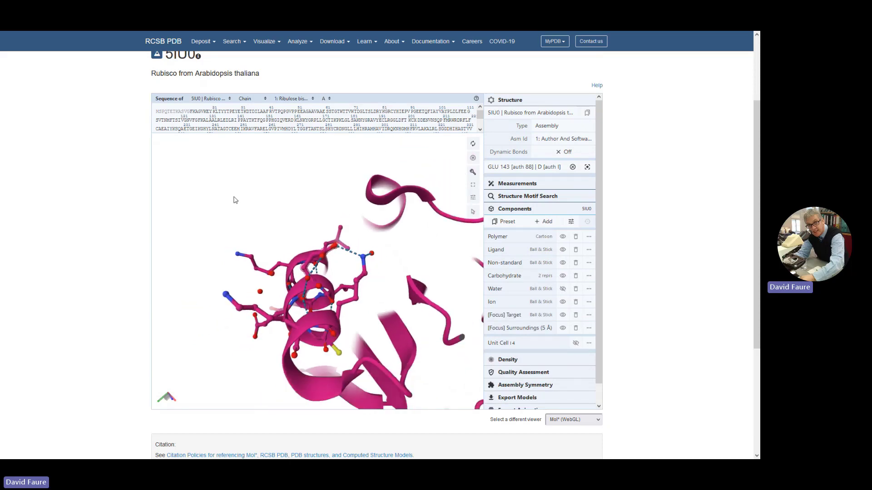
scroll(235, 200, up, 2)
scroll(235, 200, down, 2)
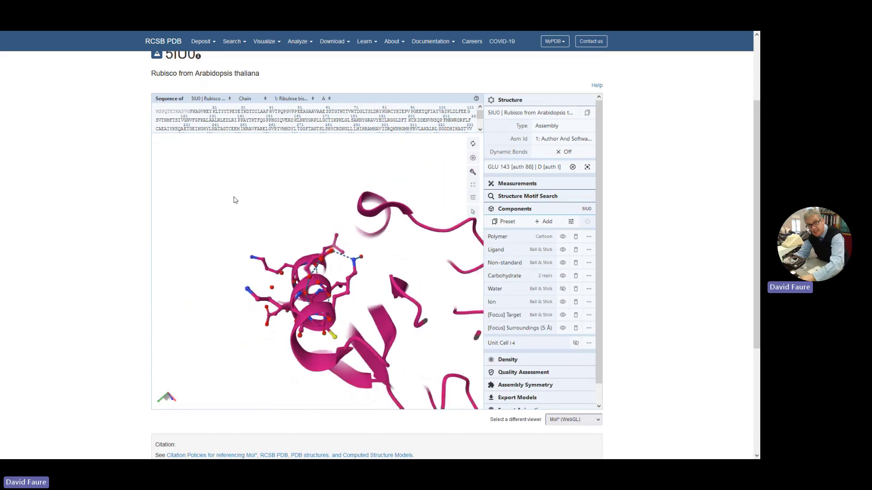
scroll(234, 199, up, 1)
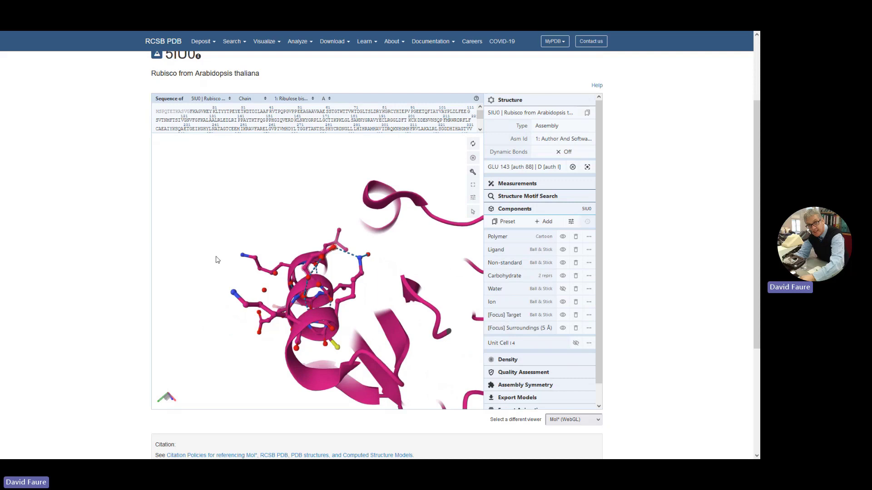
drag(216, 259, 207, 209)
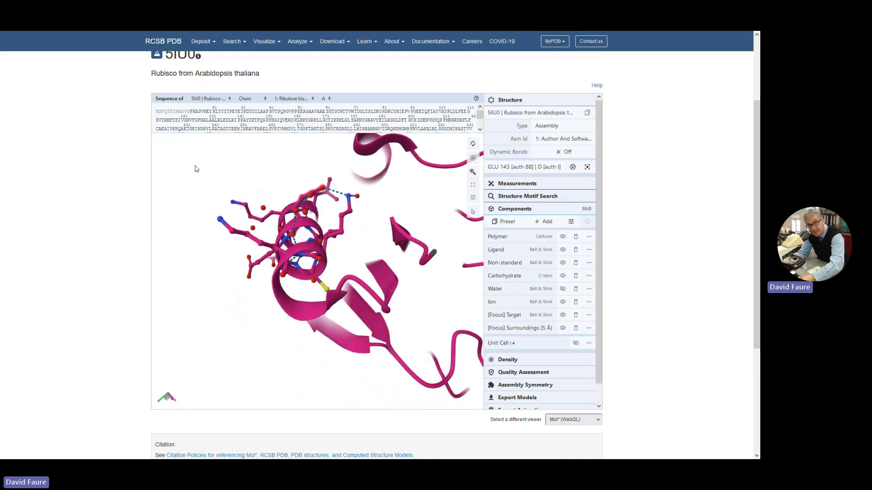
drag(196, 169, 193, 190)
scroll(192, 191, down, 5)
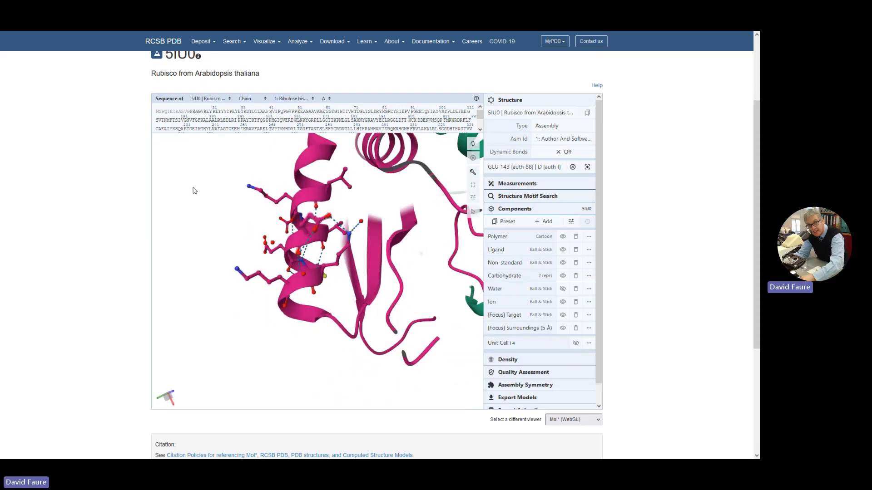
drag(200, 186, 199, 221)
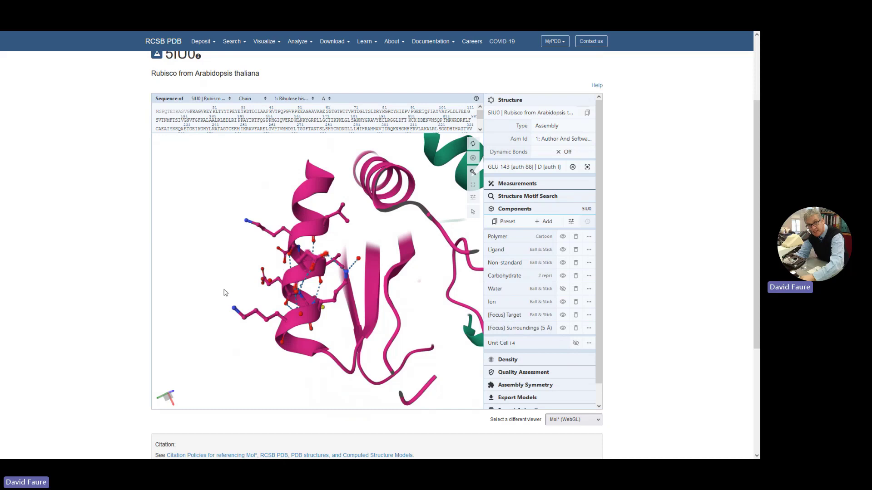
drag(241, 257, 295, 258)
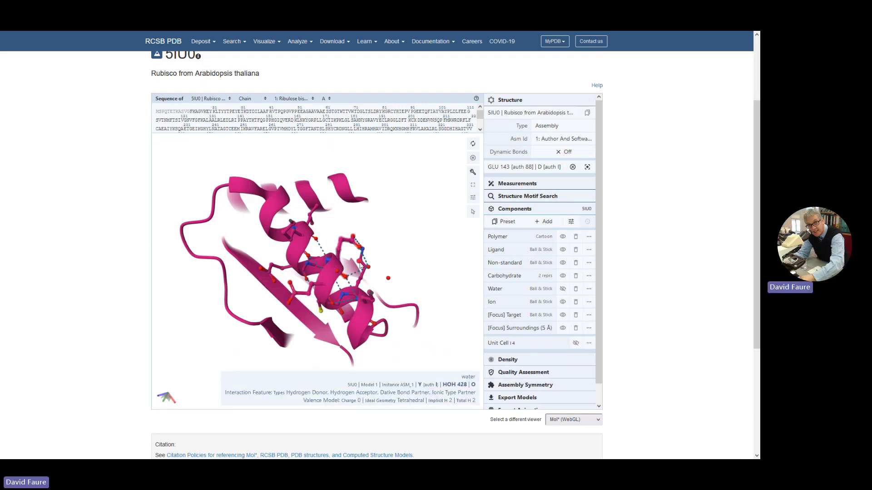
- Clear the residue focus, stand the whole Rubisco assembly upright, and return to the page top
click(178, 305)
drag(190, 226, 345, 327)
click(410, 346)
click(469, 350)
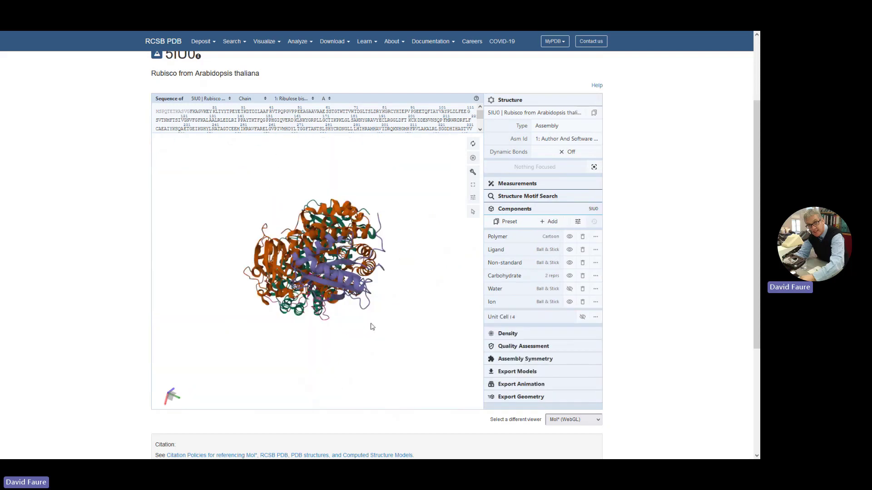
drag(237, 238, 230, 269)
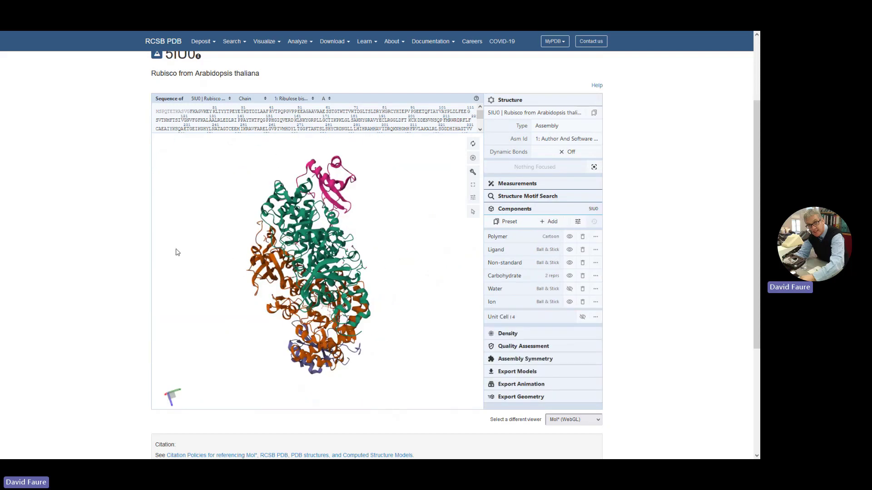
mouse_move(177, 252)
mouse_down()
mouse_move(210, 246)
mouse_move(181, 253)
mouse_up()
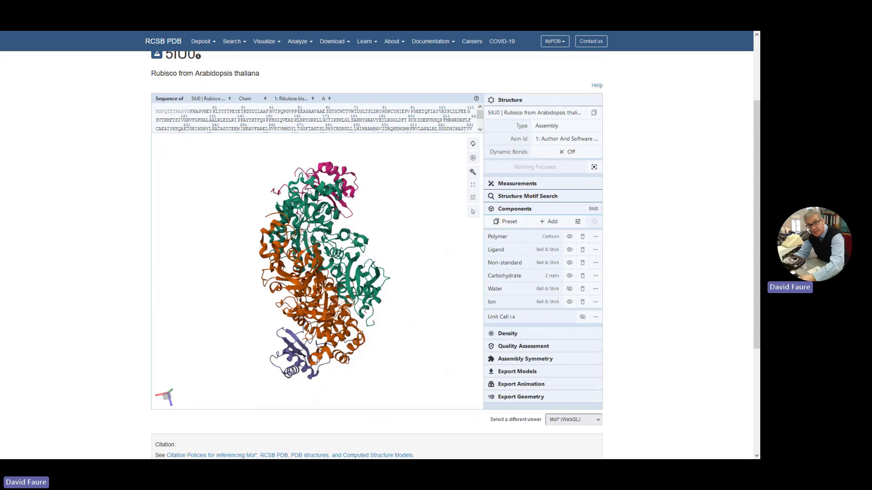
scroll(421, 193, up, 2)
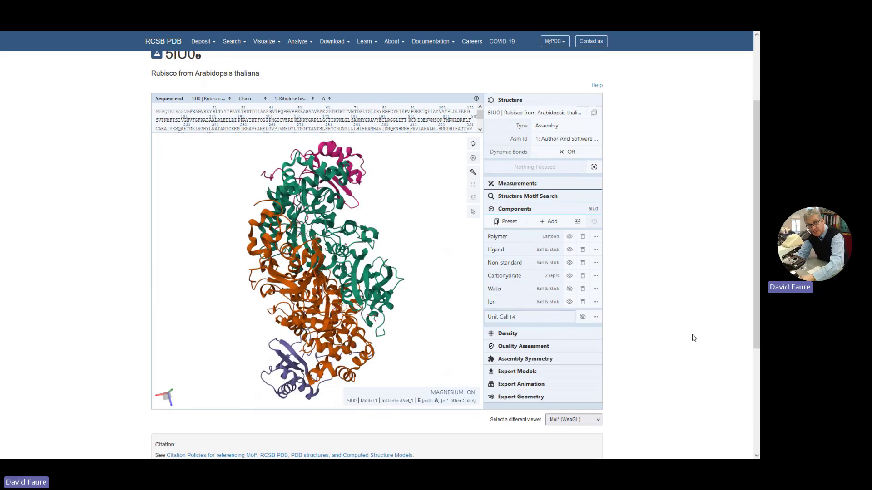
scroll(674, 285, up, 3)
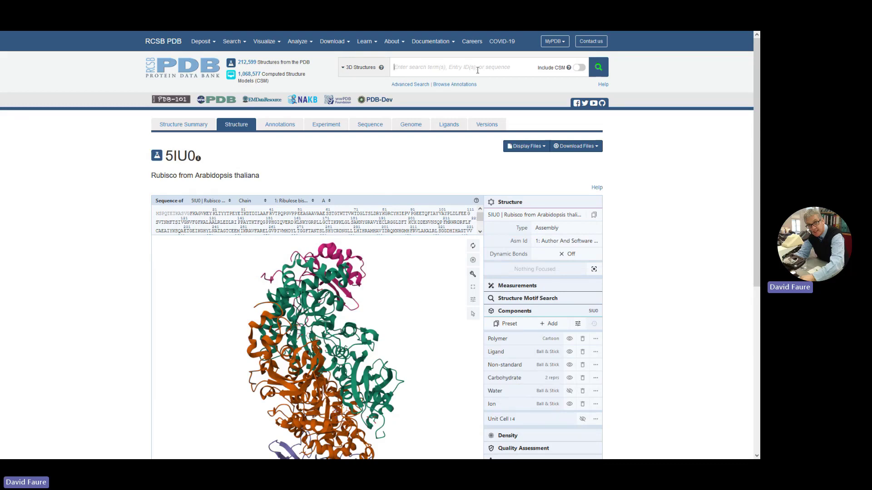
- Search RCSB PDB for 'human insulin' to list its 220 matching structures
text(human i)
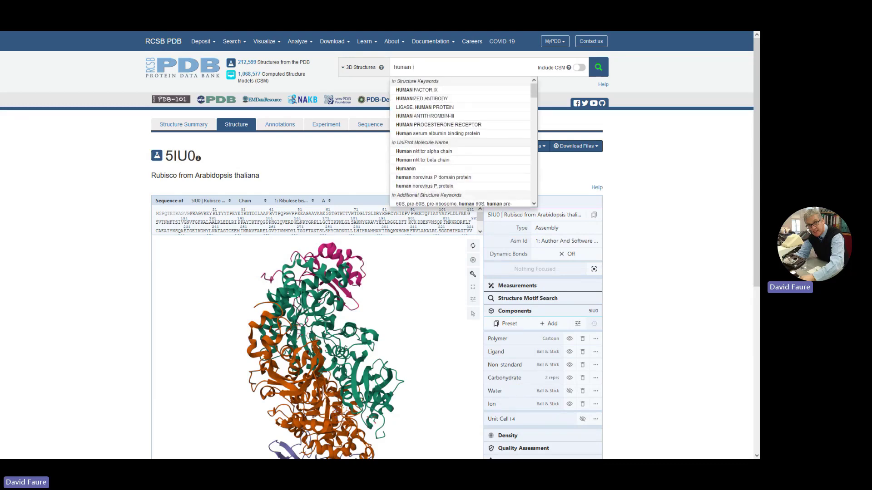
text(nsulin)
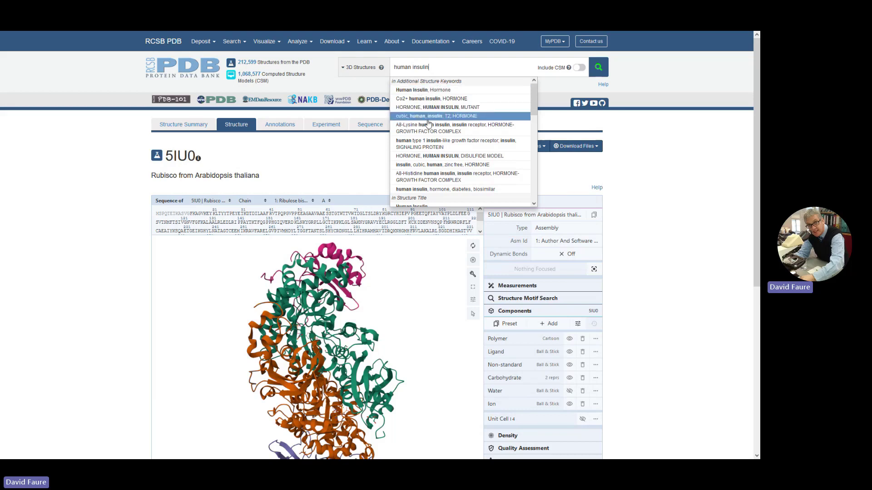
scroll(413, 123, down, 3)
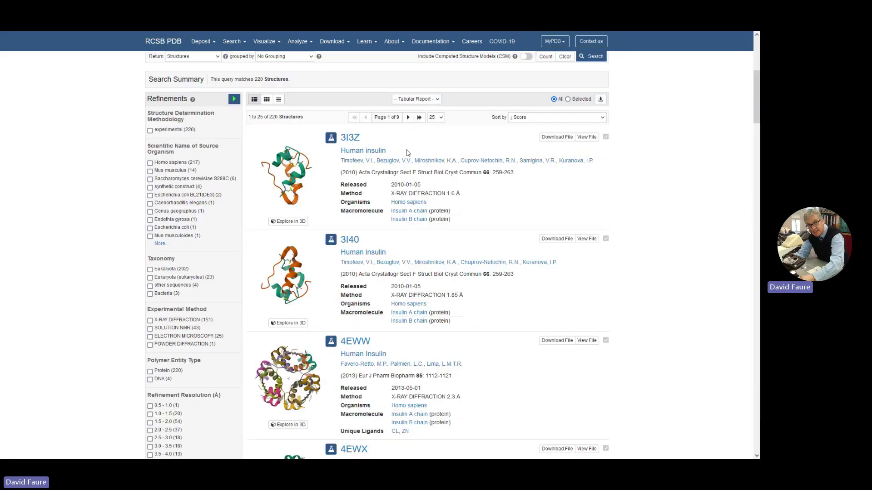
- Open the 3I3Z Human insulin entry in its 3D structure view
click(362, 152)
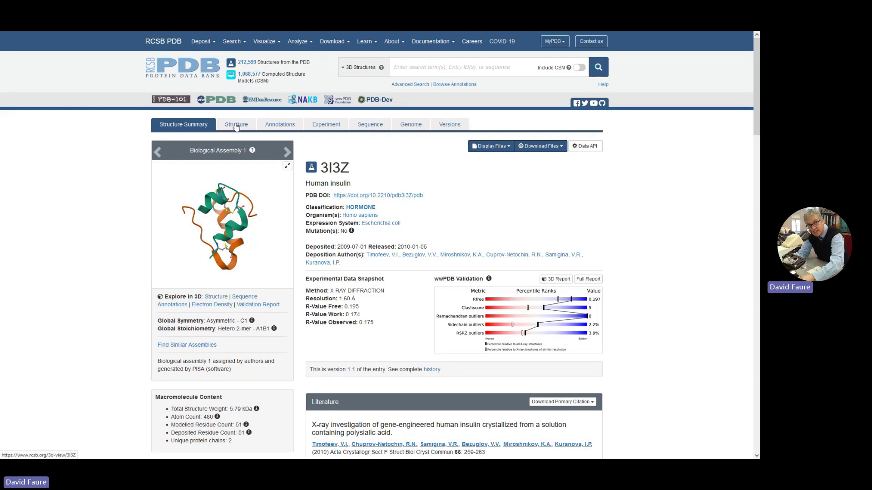
click(235, 125)
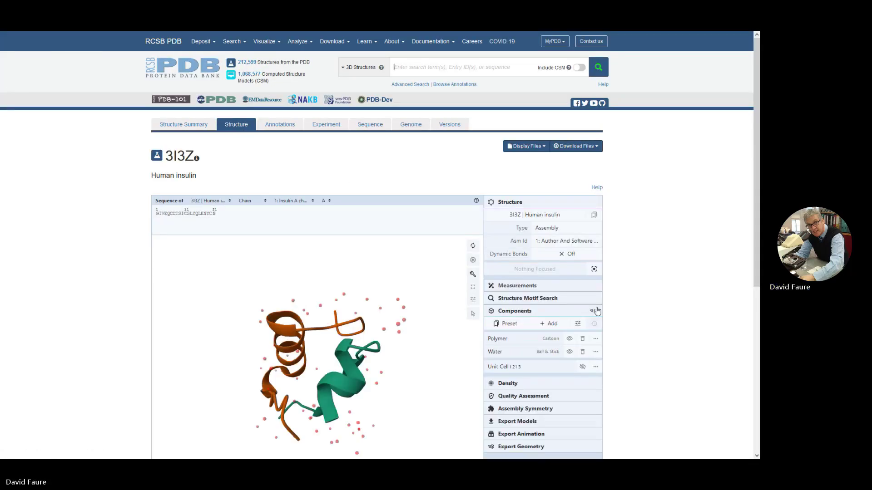
scroll(684, 266, down, 2)
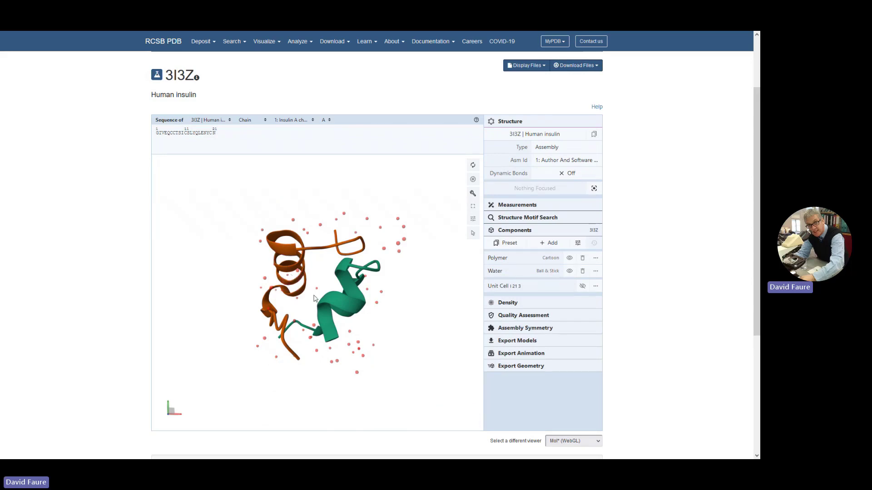
- Hide the water molecules and turn and enlarge the insulin chains
drag(430, 299, 407, 317)
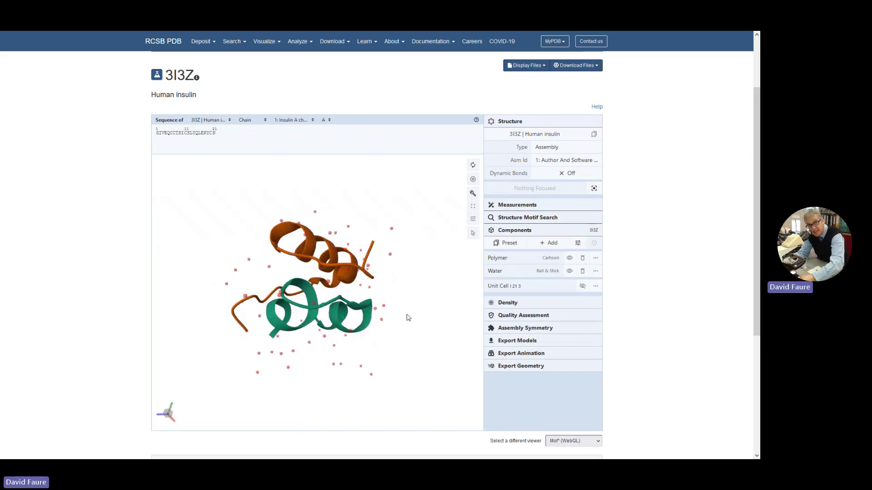
click(569, 271)
drag(359, 197, 374, 218)
scroll(373, 218, up, 3)
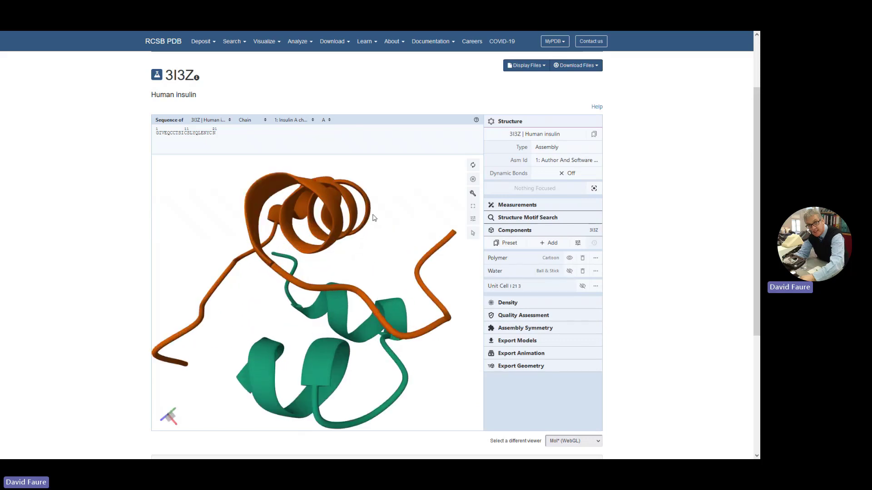
- Inspect HIS 10 of chain B from the side, then clear focus and rotate the whole insulin
click(333, 215)
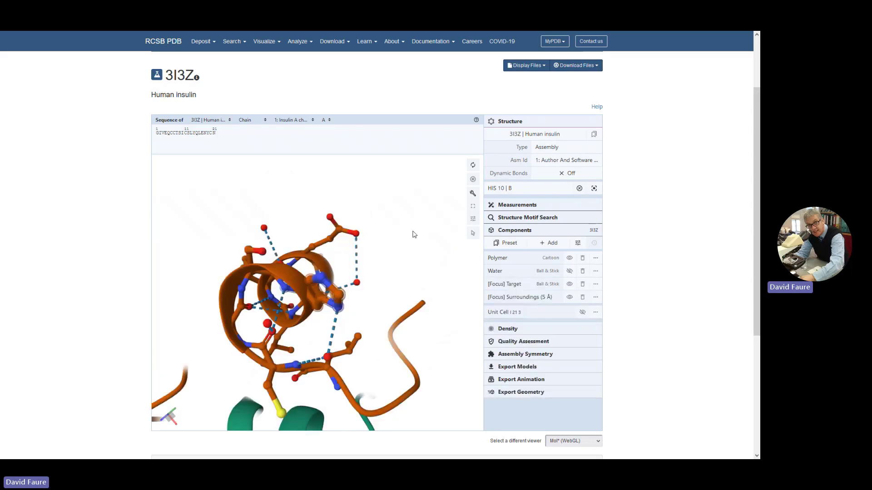
drag(414, 234, 390, 286)
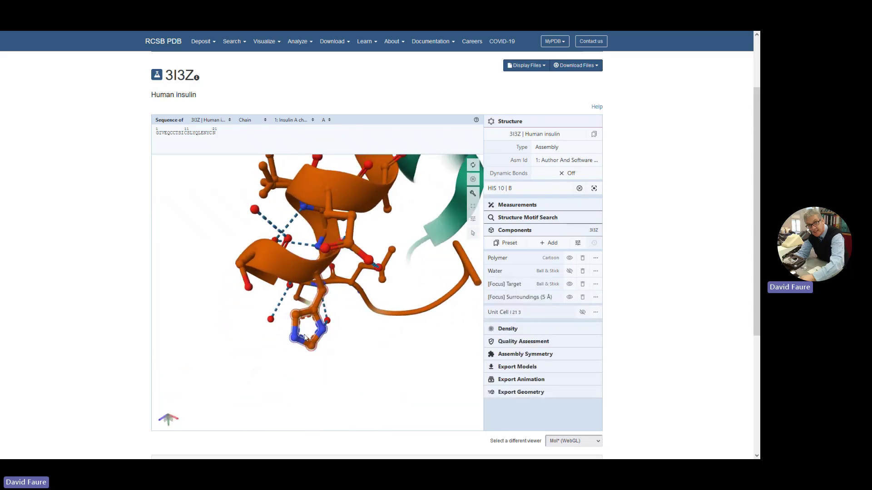
click(326, 322)
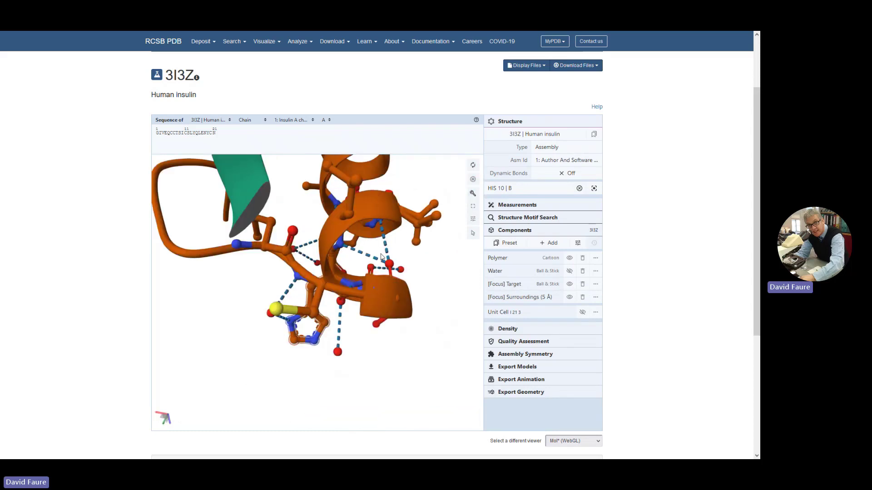
click(240, 302)
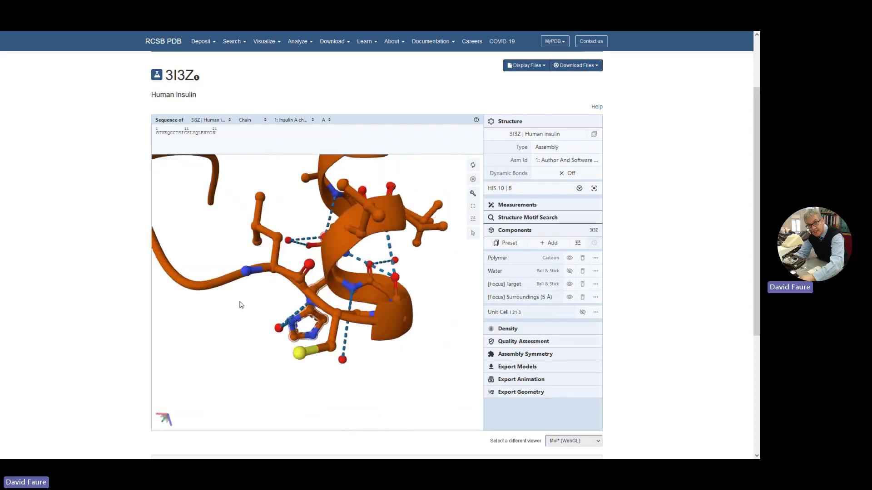
drag(434, 263, 312, 271)
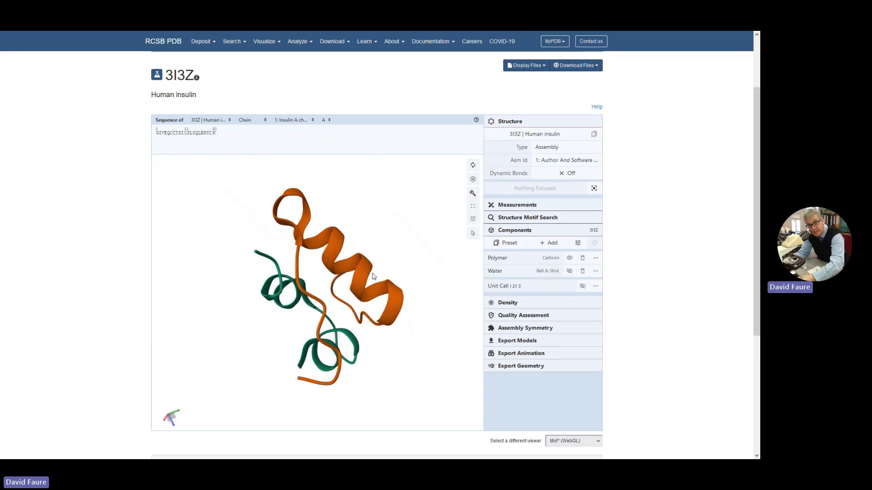
- Focus on PHE 24 of chain B and rotate until the yellow disulfide bridge shows
click(296, 266)
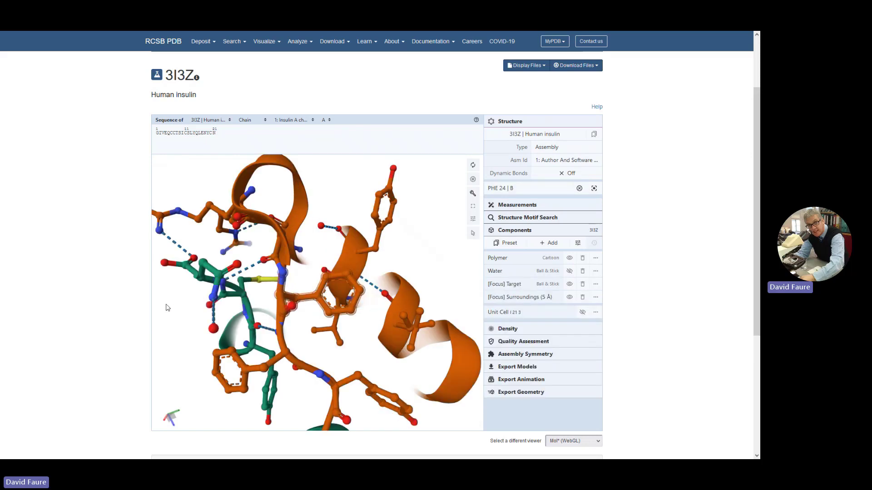
drag(167, 308, 282, 306)
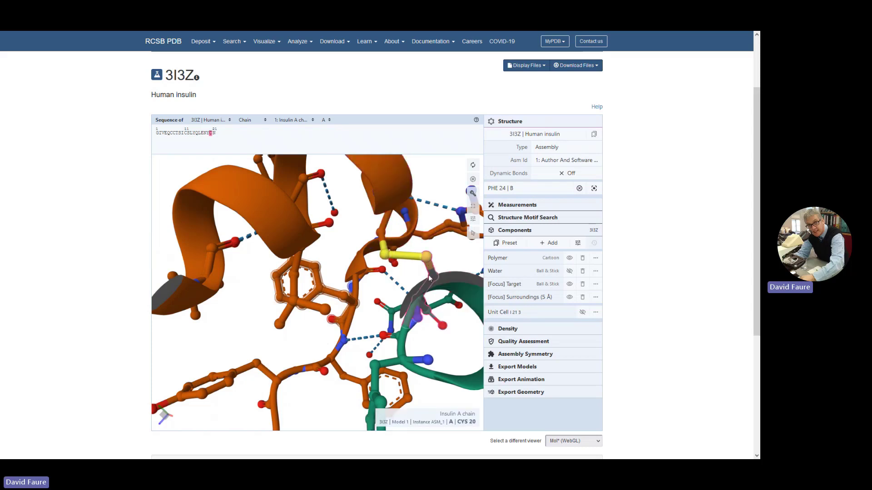
drag(448, 252, 415, 285)
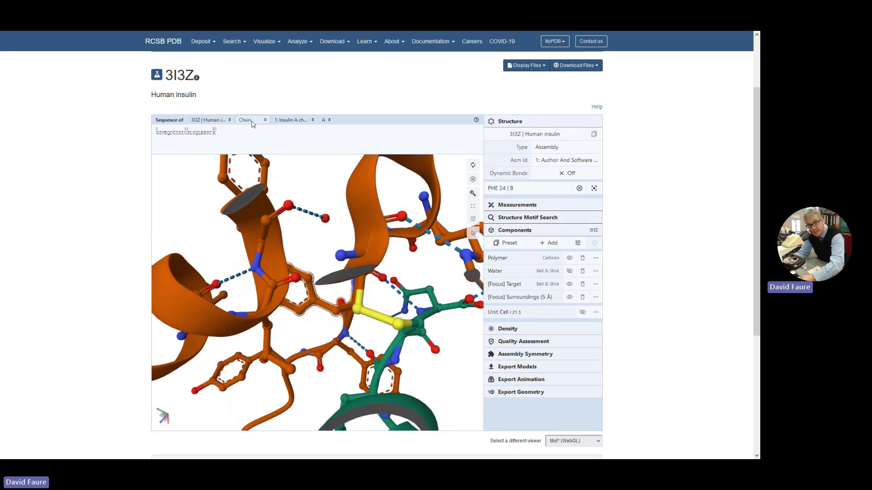
- Set the sequence panel's chain selection to Everything and clear the PHE 24 focus
click(252, 121)
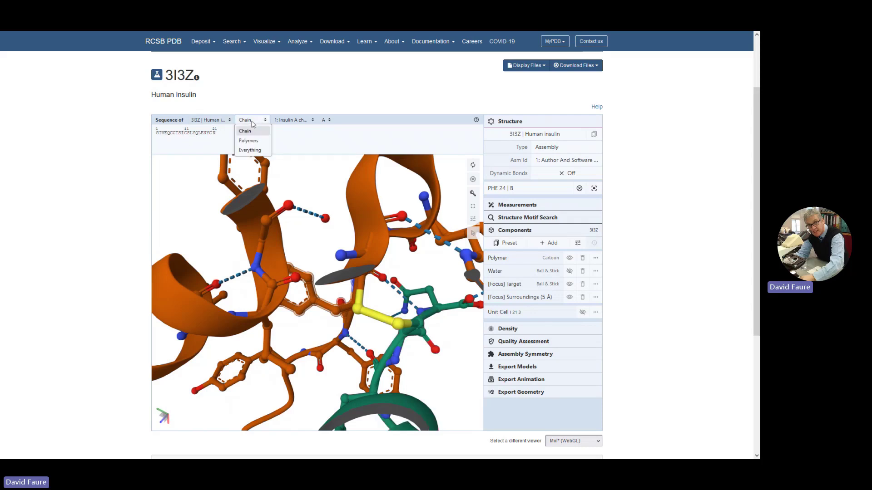
click(250, 151)
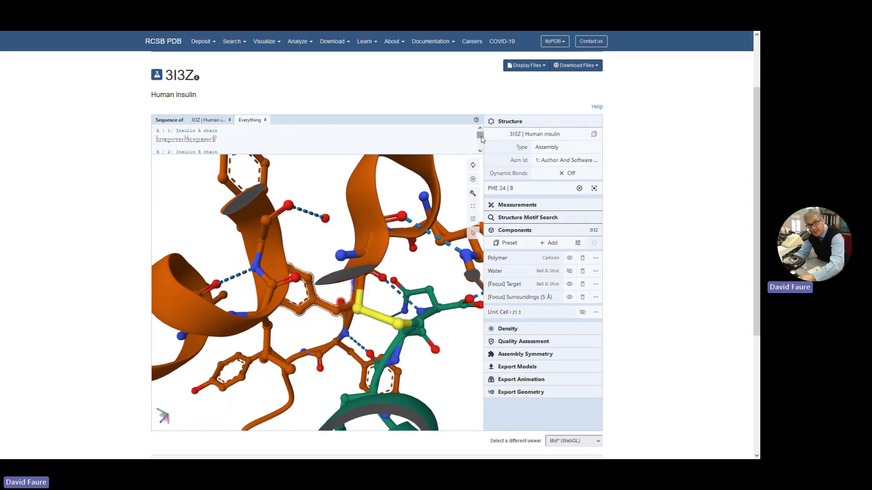
drag(480, 138, 478, 142)
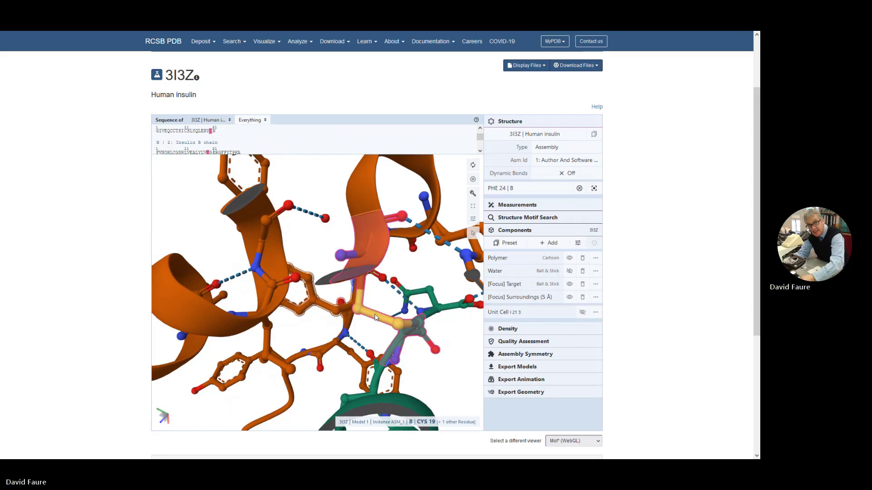
click(178, 188)
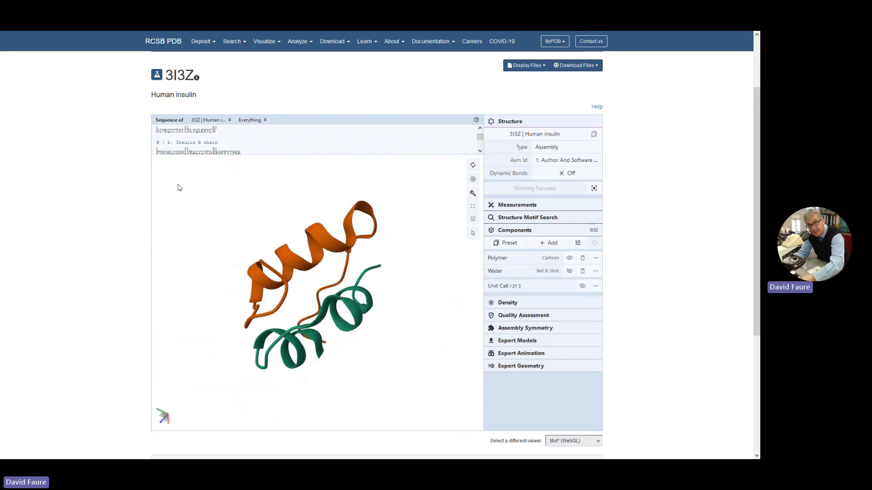
- Search for 'collagen' using the COLLAGEN suggestion to list 177 structures
scroll(454, 67, up, 2)
click(453, 66)
text(collagen)
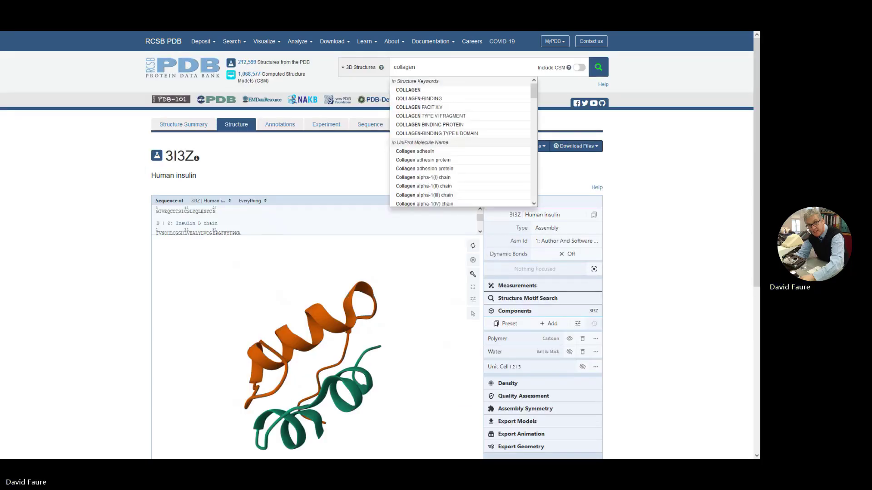
scroll(408, 136, down, 5)
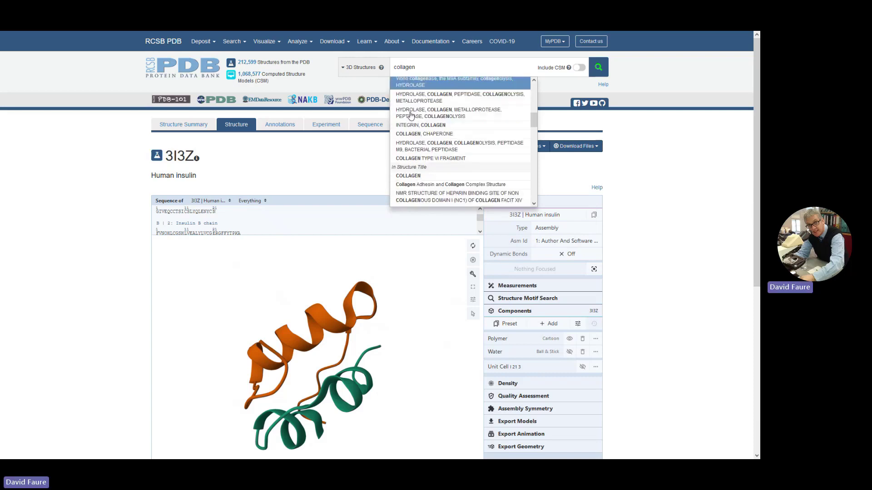
click(408, 163)
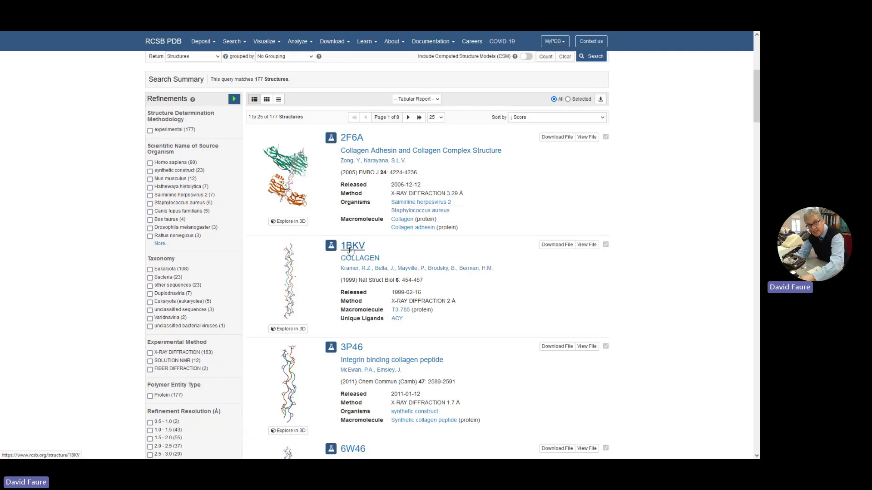
- Open entry 1BKV and turn its collagen triple helix upright in the 3D viewer
click(343, 254)
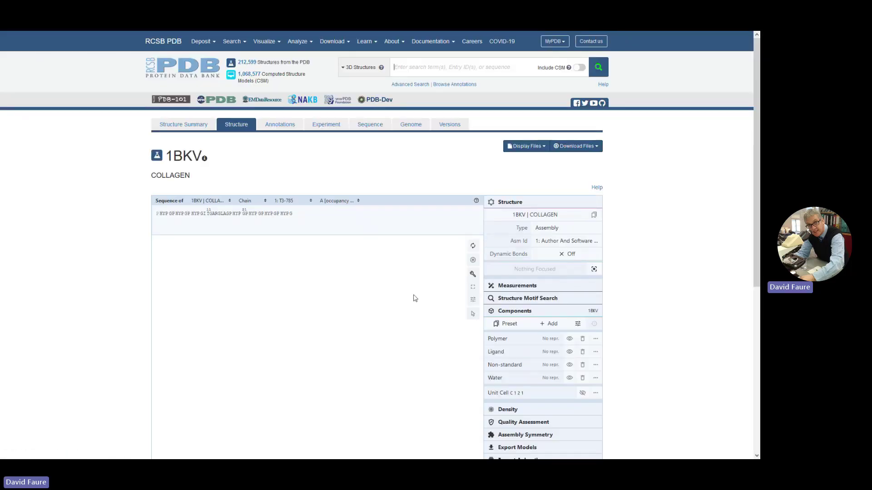
scroll(672, 253, down, 4)
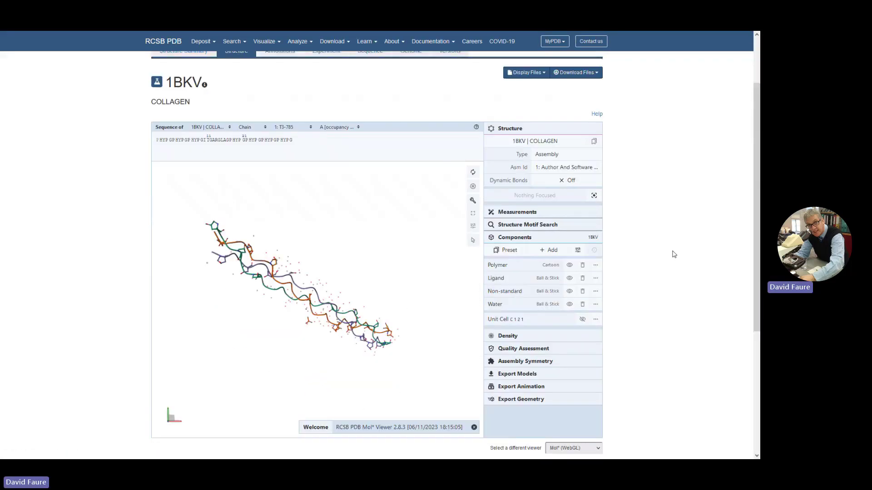
drag(286, 292, 382, 275)
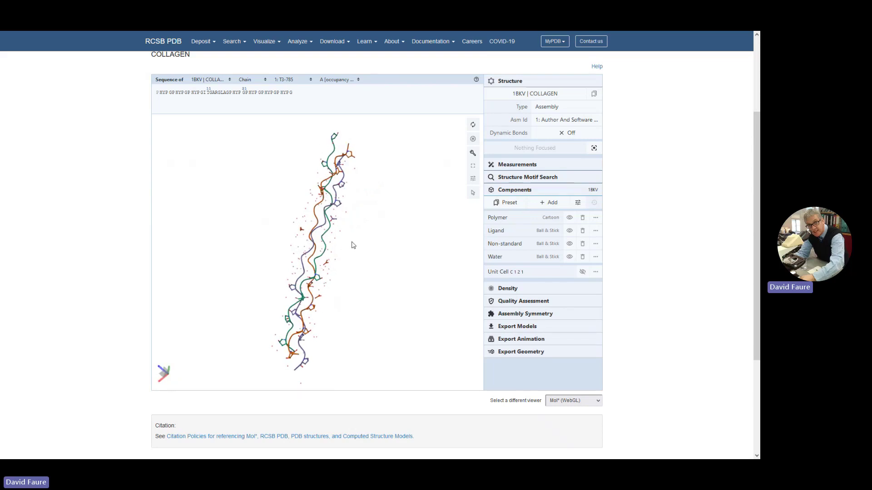
- Hide the water, ligand and non-standard HYP components, then tilt the 1BKV triple helix diagonally
scroll(352, 246, up, 5)
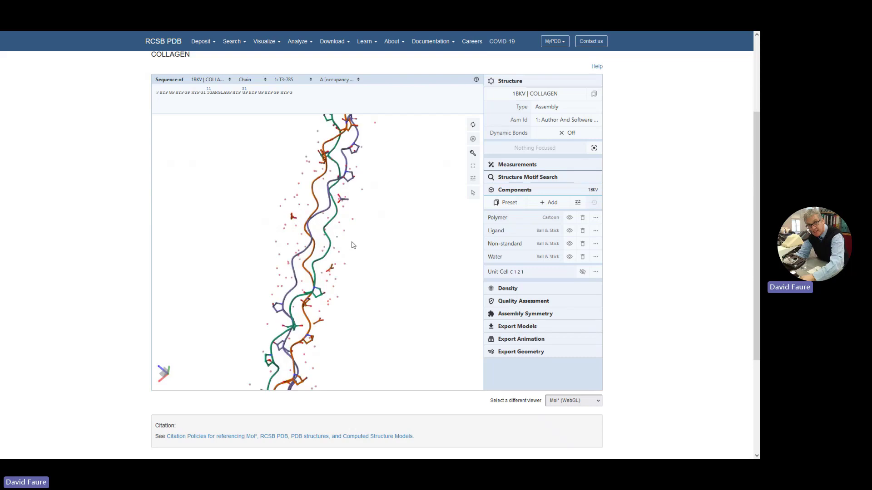
click(570, 257)
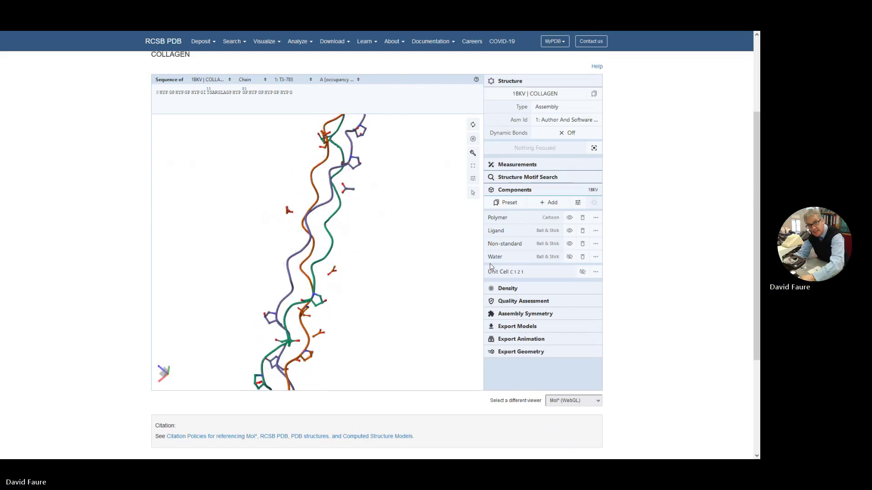
click(570, 232)
click(570, 244)
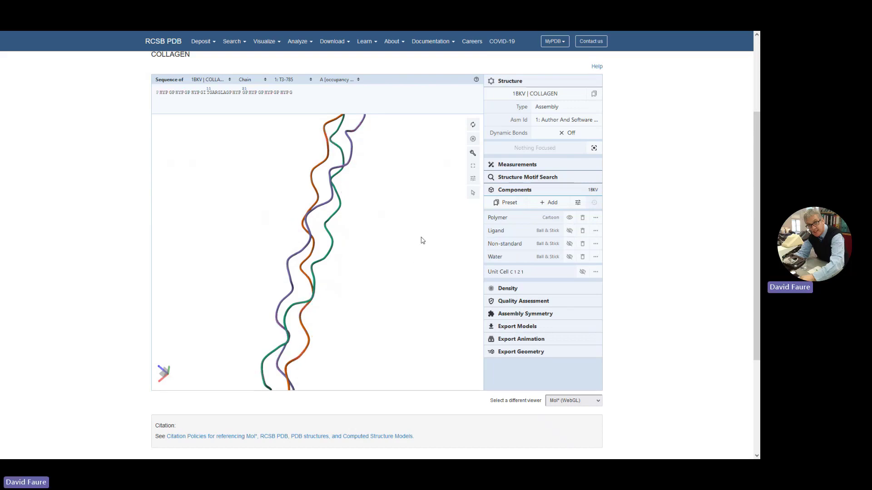
drag(421, 240, 317, 273)
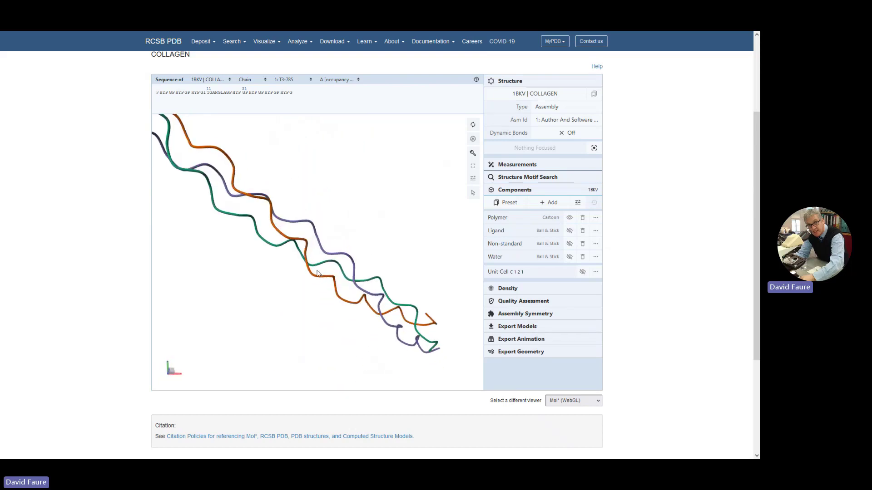
click(287, 224)
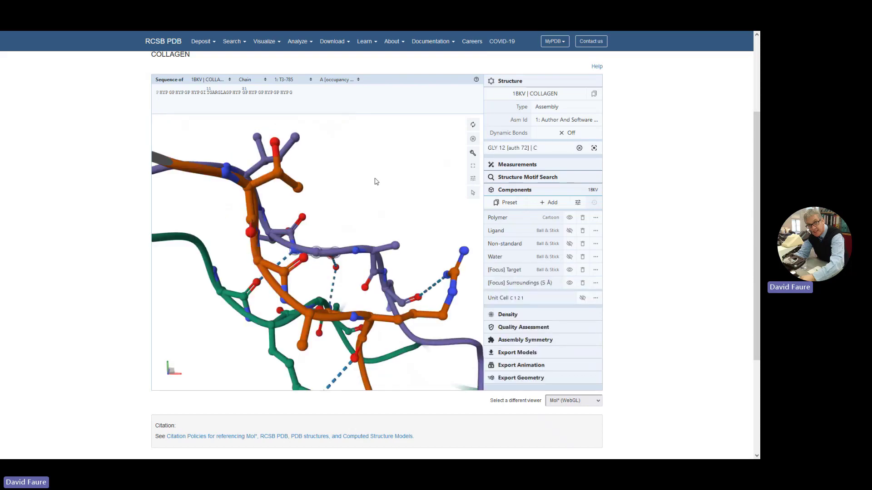
drag(375, 182, 402, 229)
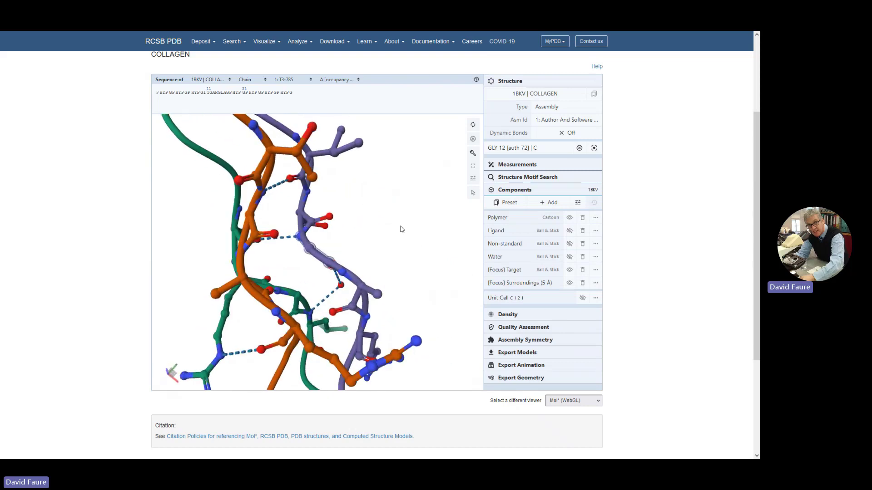
click(401, 230)
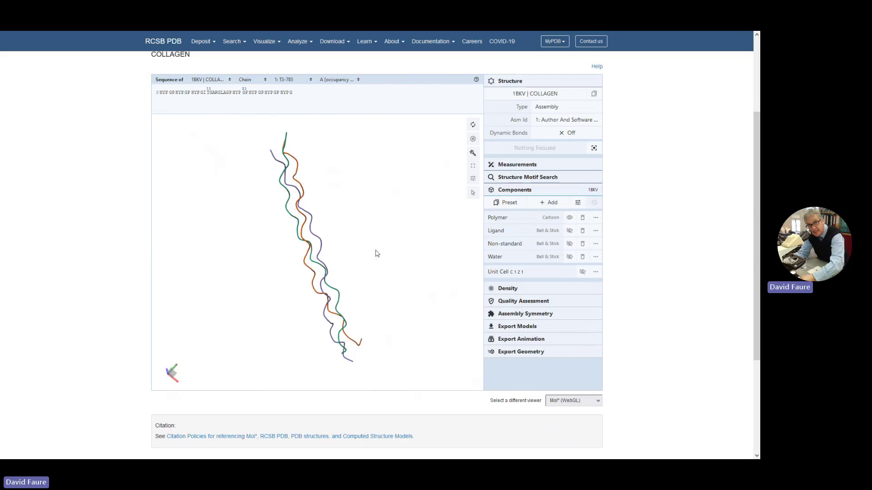
scroll(376, 253, up, 2)
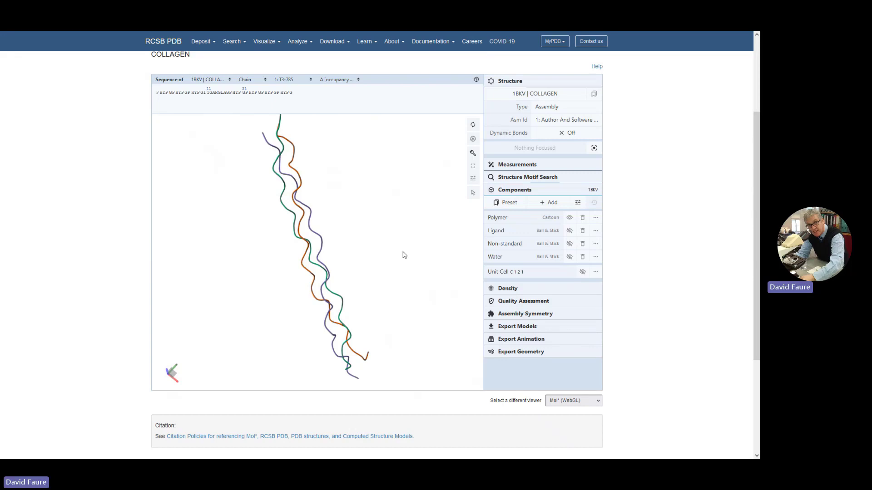
scroll(631, 224, up, 3)
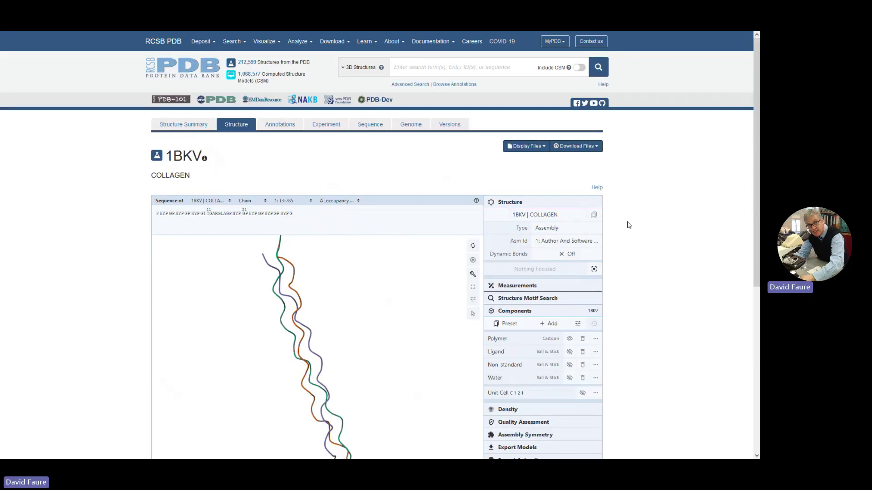